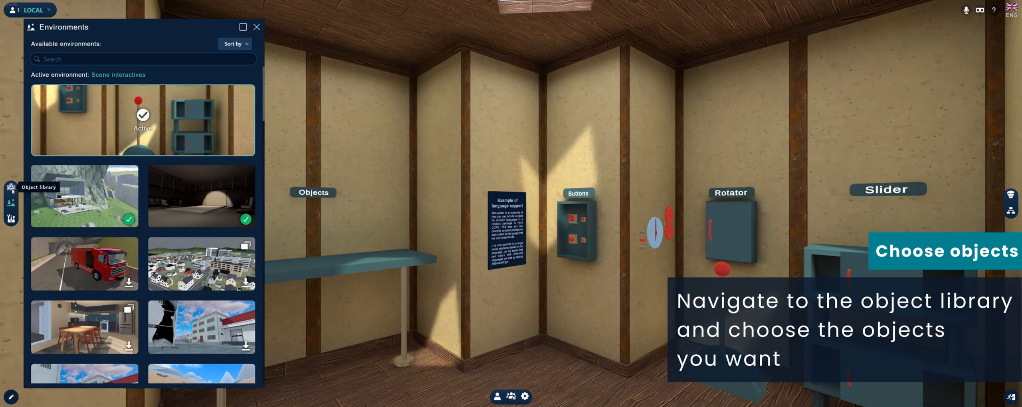
Step: Place the Black queen and Black checkers from the object library on the Objects table and reset the checkers' rotation
{"action": "left_click", "coordinate": [12, 190]}
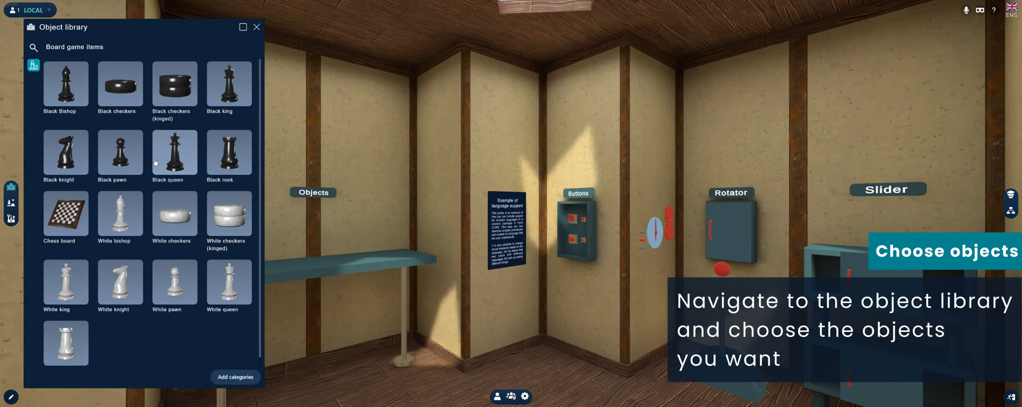
{"action": "left_click_drag", "start_coordinate": [175, 154], "coordinate": [294, 250]}
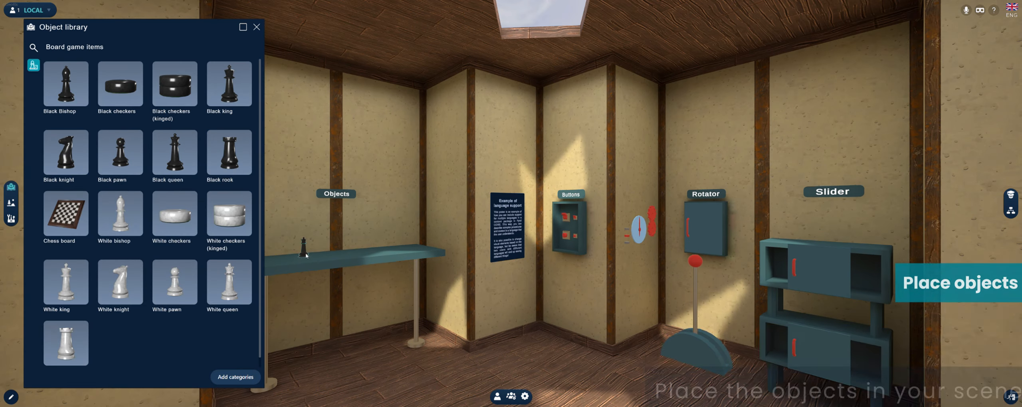
{"action": "left_click_drag", "start_coordinate": [120, 86], "coordinate": [376, 221]}
{"action": "right_click", "coordinate": [375, 220]}
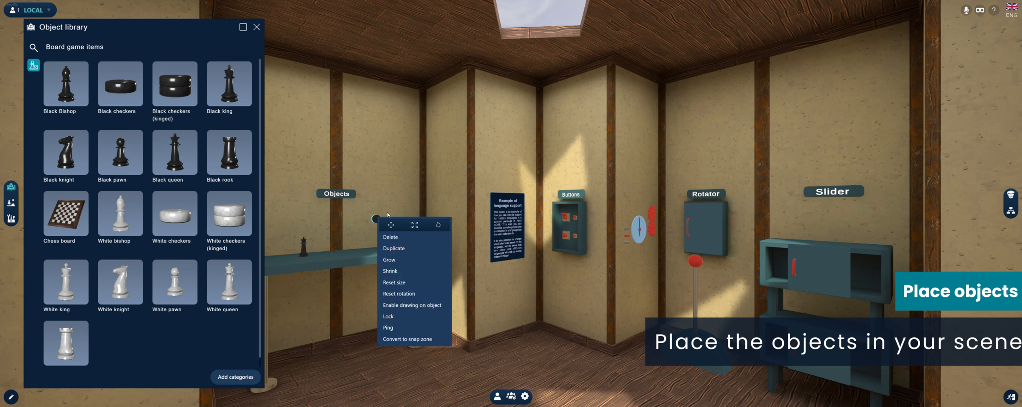
{"action": "left_click", "coordinate": [398, 296]}
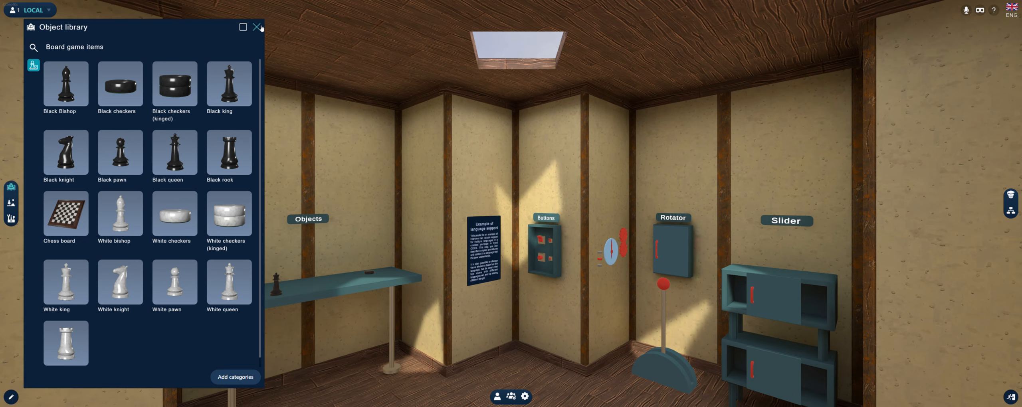
{"action": "left_click", "coordinate": [257, 27]}
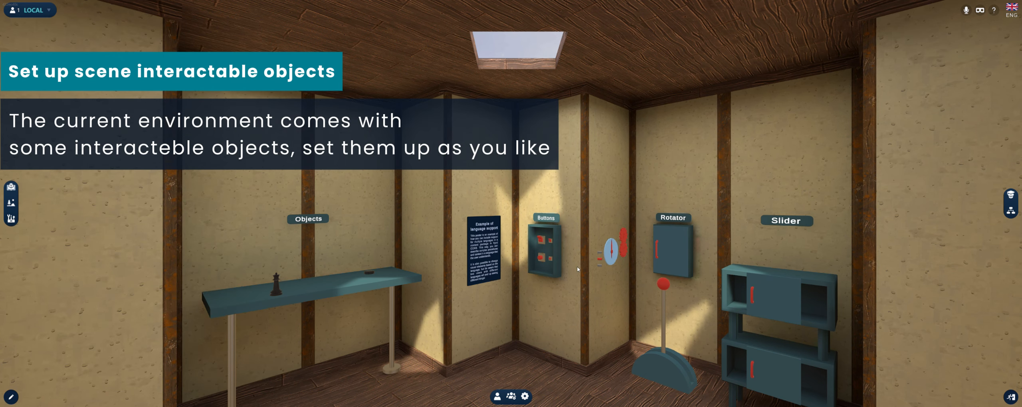
Step: Tilt the red-knobbed lever toward the Buttons box and slide the upper Slider cabinet's door over its open left compartment
{"action": "key", "text": "d"}
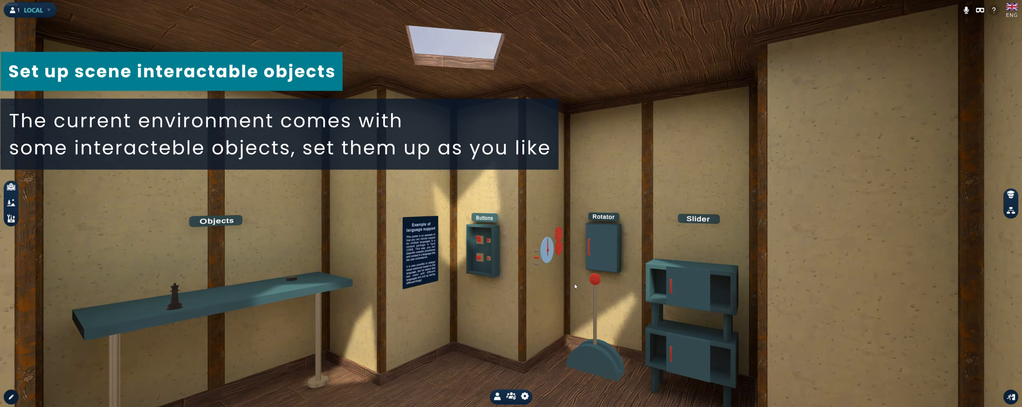
{"action": "left_click_drag", "start_coordinate": [594, 285], "coordinate": [542, 303]}
{"action": "left_click_drag", "start_coordinate": [702, 296], "coordinate": [676, 297]}
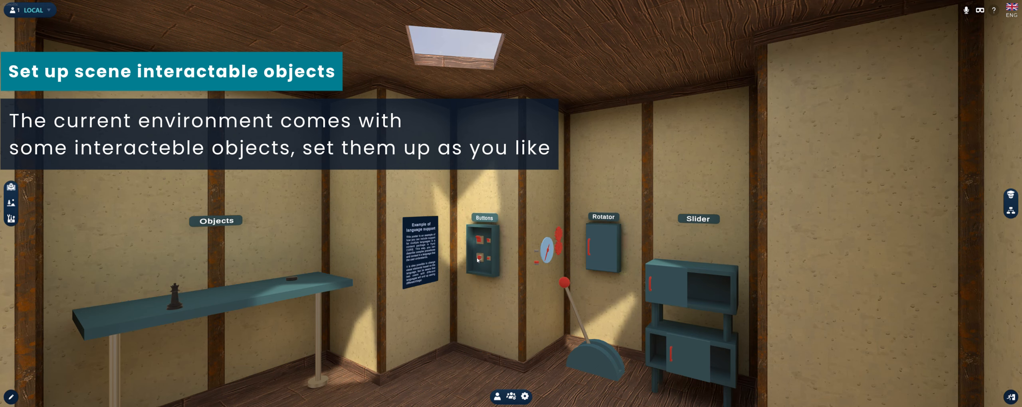
{"action": "left_click_drag", "start_coordinate": [455, 338], "coordinate": [431, 339]}
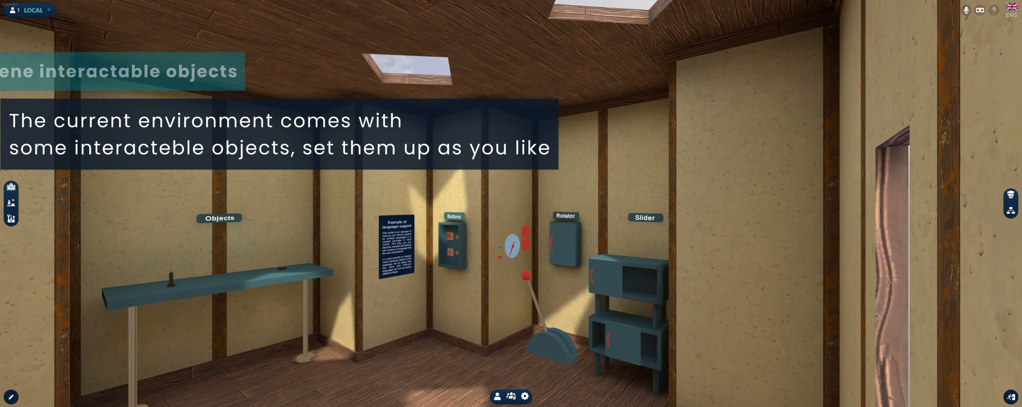
Step: Create a new scenario builder project titled "Scenario builder tutorial"
{"action": "left_click", "coordinate": [1010, 210]}
{"action": "left_click", "coordinate": [962, 380]}
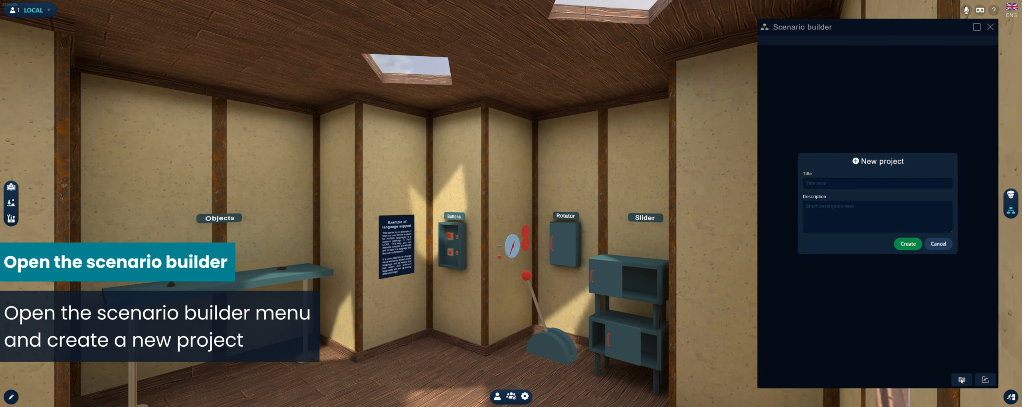
{"action": "left_click", "coordinate": [829, 190]}
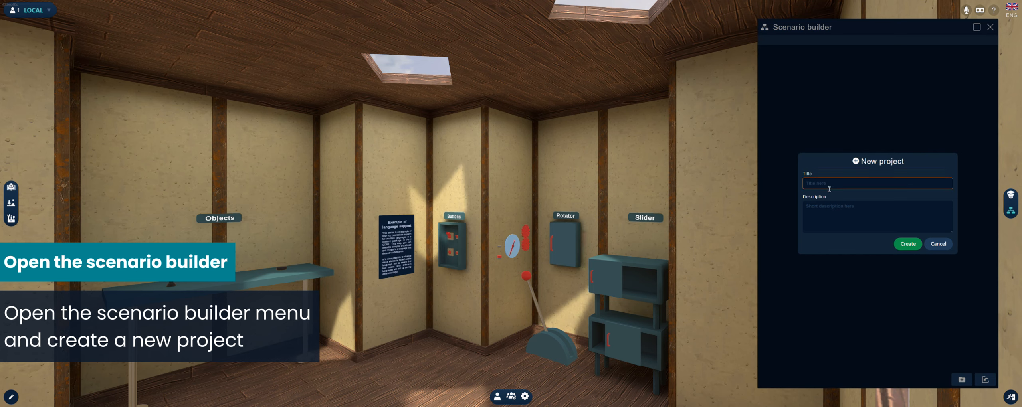
{"action": "type", "text": "Scenario builder tutorial"}
{"action": "left_click", "coordinate": [907, 244]}
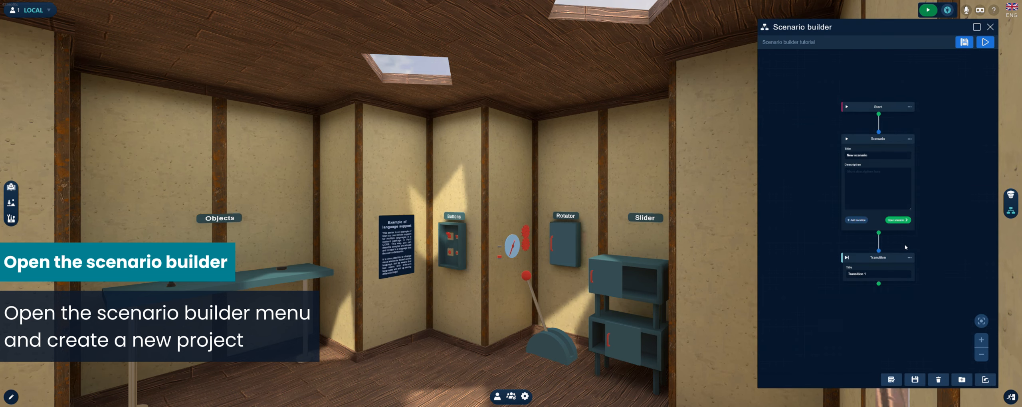
Step: Title the scenario node "Action node" and the transition node "Thanks for watching"
{"action": "left_click_drag", "start_coordinate": [875, 160], "coordinate": [852, 159]}
{"action": "key", "text": "BackSpace"}
{"action": "left_click", "coordinate": [873, 278]}
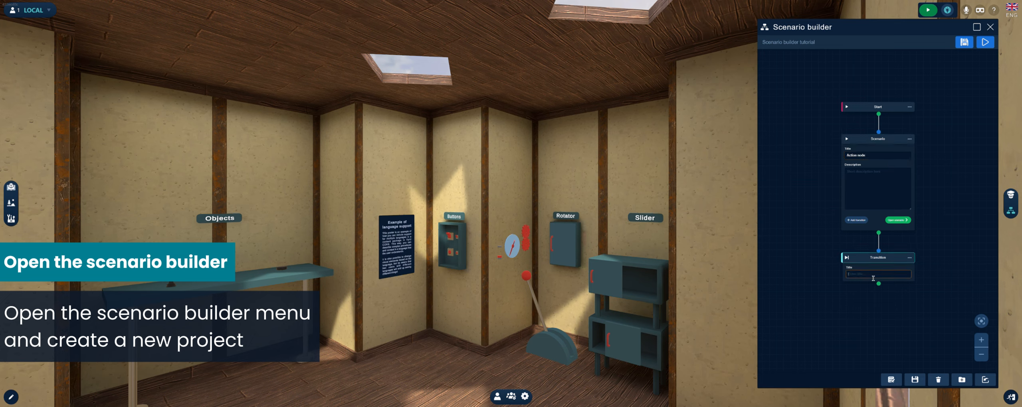
{"action": "type", "text": "Thanks "}
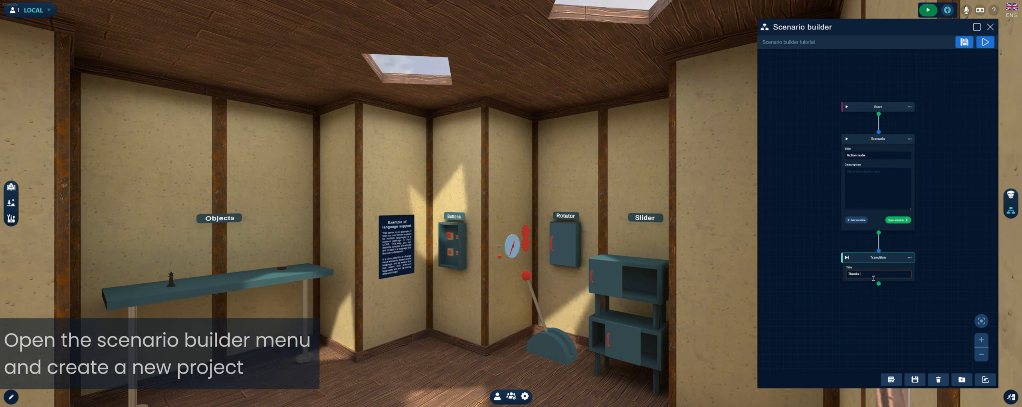
{"action": "type", "text": "for watching"}
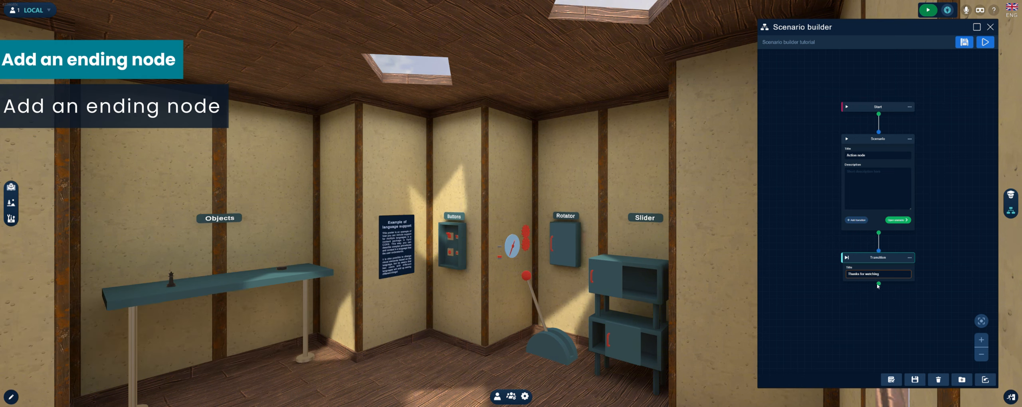
Step: Add an Ending node after the "Thanks for watching" transition
{"action": "left_click", "coordinate": [878, 283]}
{"action": "left_click", "coordinate": [905, 215]}
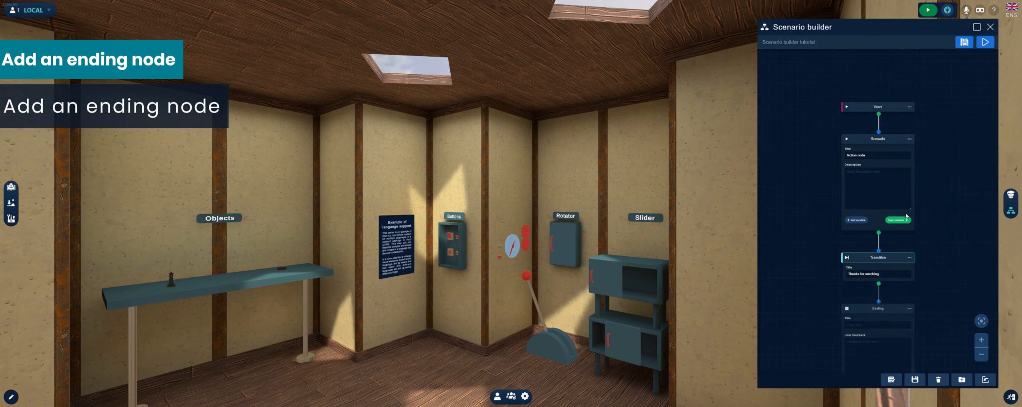
{"action": "left_click_drag", "start_coordinate": [944, 304], "coordinate": [948, 284]}
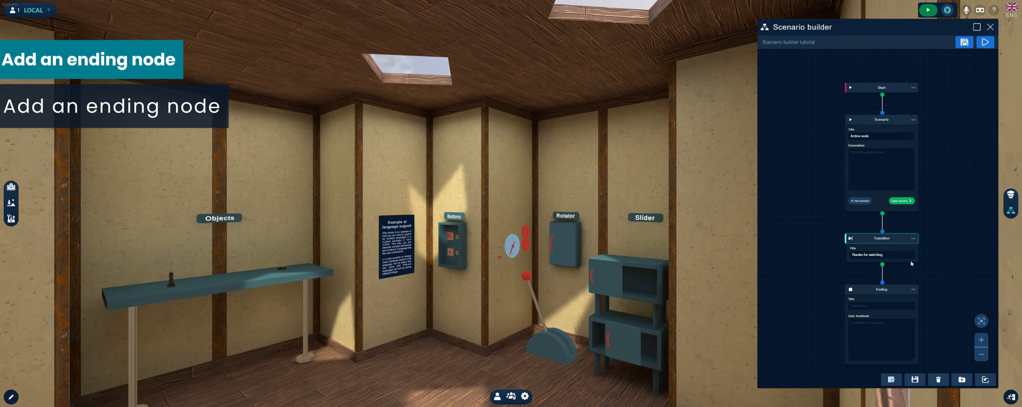
Step: Open the "Action node" scenario and save the current scene in its Situation node
{"action": "left_click", "coordinate": [904, 202]}
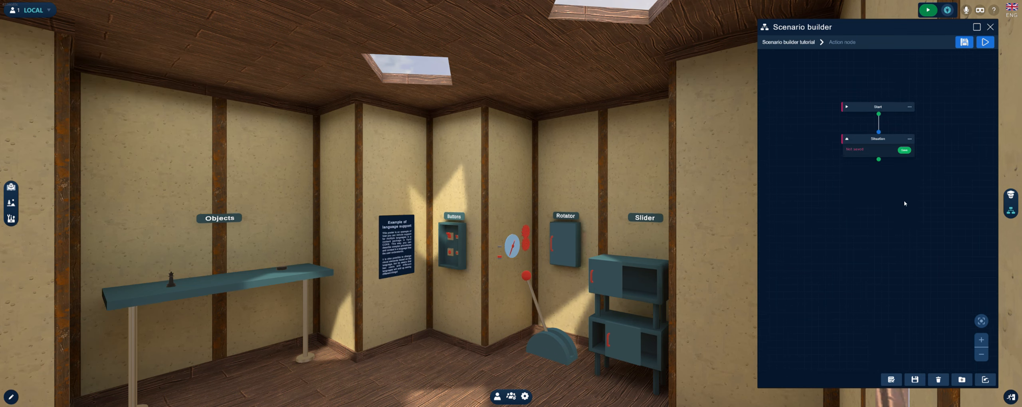
{"action": "left_click", "coordinate": [904, 151]}
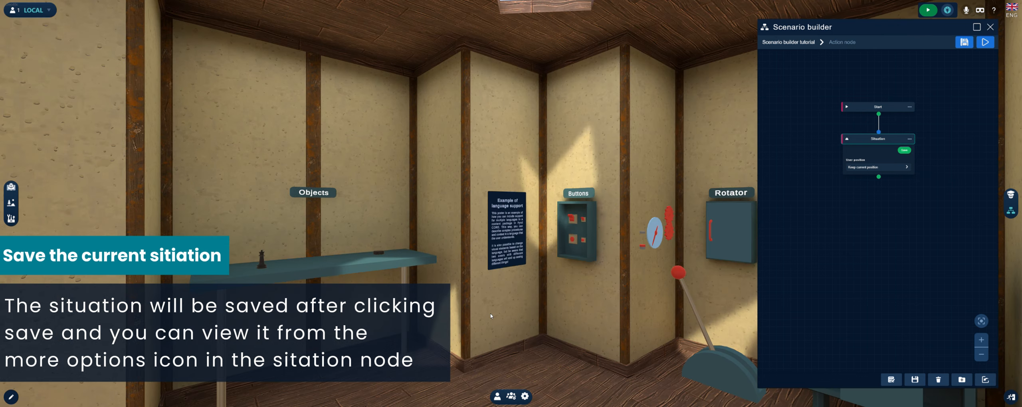
Step: Clear the scene and return Home, then view the saved situation from its Situation node
{"action": "right_click", "coordinate": [491, 316]}
{"action": "mouse_move", "coordinate": [505, 344]}
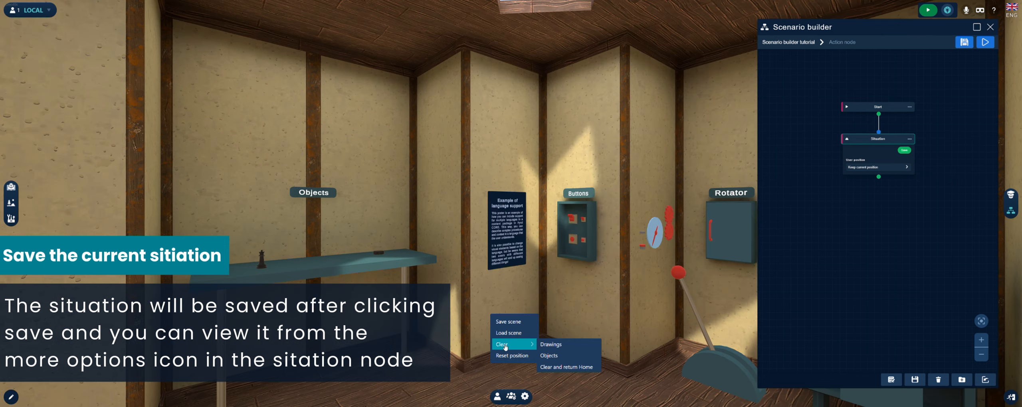
{"action": "left_click", "coordinate": [562, 367]}
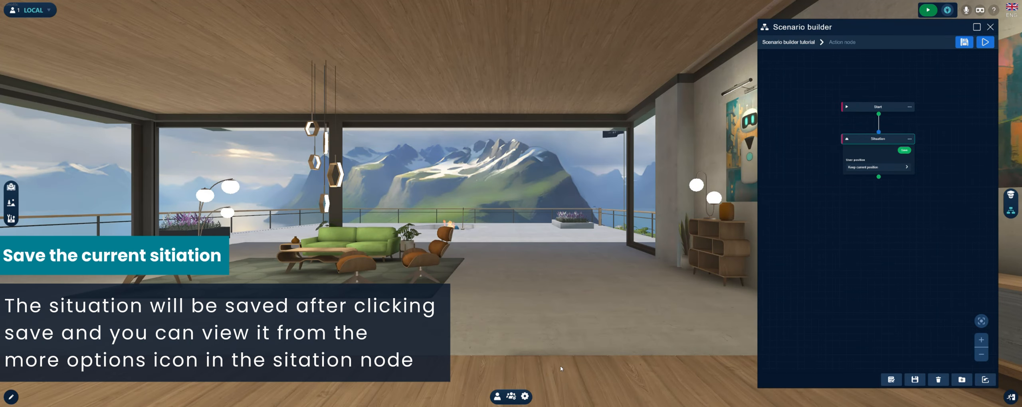
{"action": "left_click", "coordinate": [912, 141]}
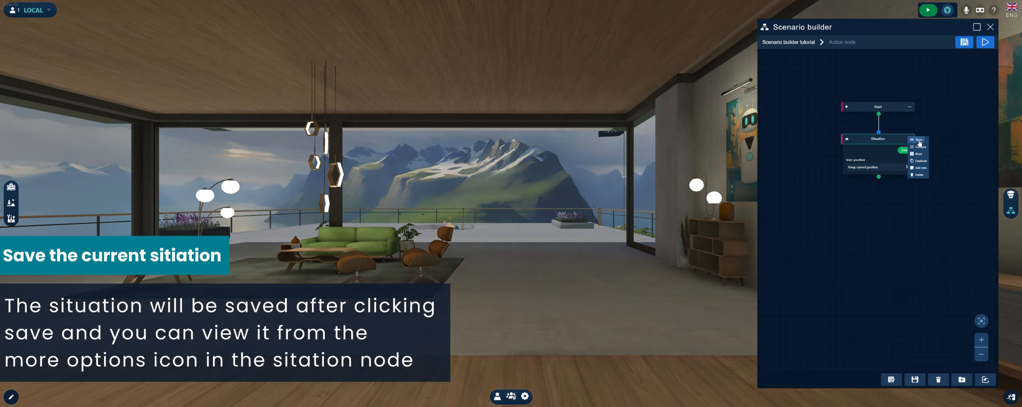
{"action": "left_click", "coordinate": [919, 141]}
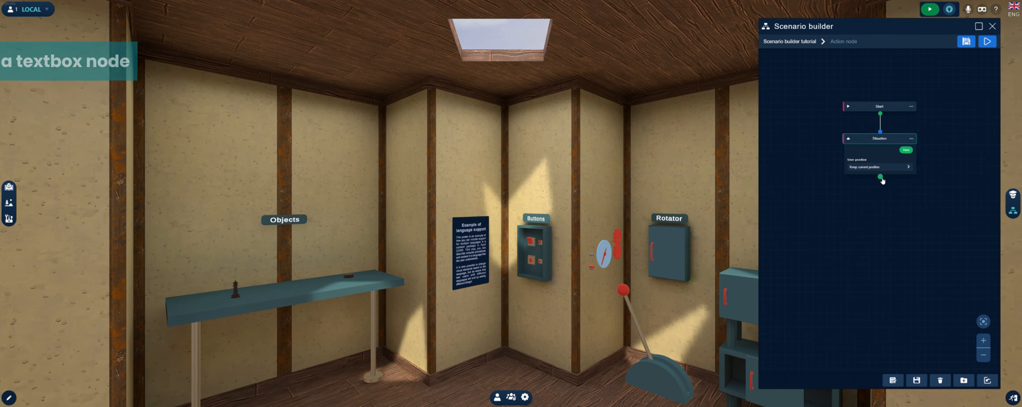
Step: Add a Textbox node after the Situation node, titled "Welcome to the scenario builder tutorial"
{"action": "left_click", "coordinate": [879, 176]}
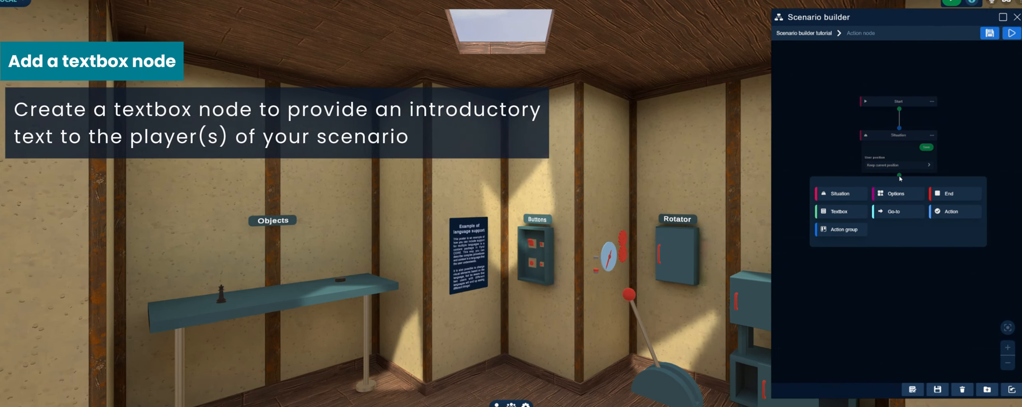
{"action": "left_click", "coordinate": [842, 212]}
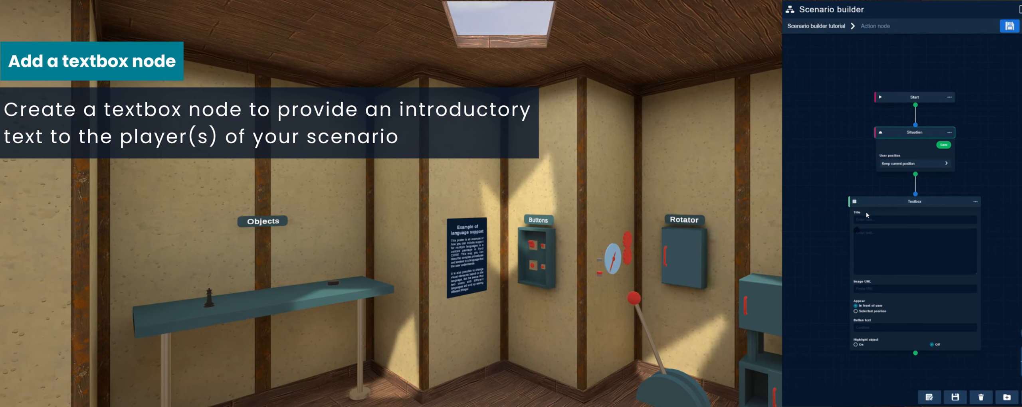
{"action": "left_click", "coordinate": [882, 222]}
{"action": "type", "text": "We"}
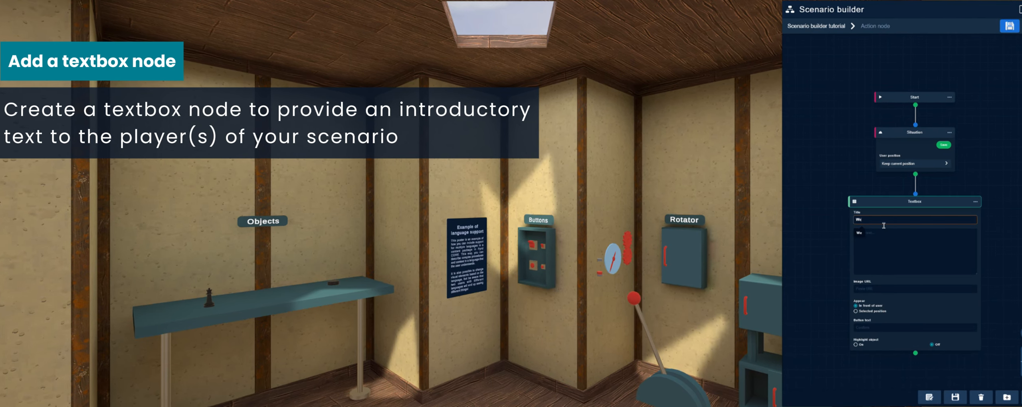
{"action": "type", "text": "lcome to our"}
{"action": "key", "text": "BackSpace"}
{"action": "key", "text": "BackSpace"}
{"action": "type", "text": "the scenario builder tutorial"}
Step: Add an Action node after the Textbox node, titled "First let's try grab"
{"action": "scroll", "coordinate": [912, 222], "scroll_direction": "down", "scroll_amount": 5}
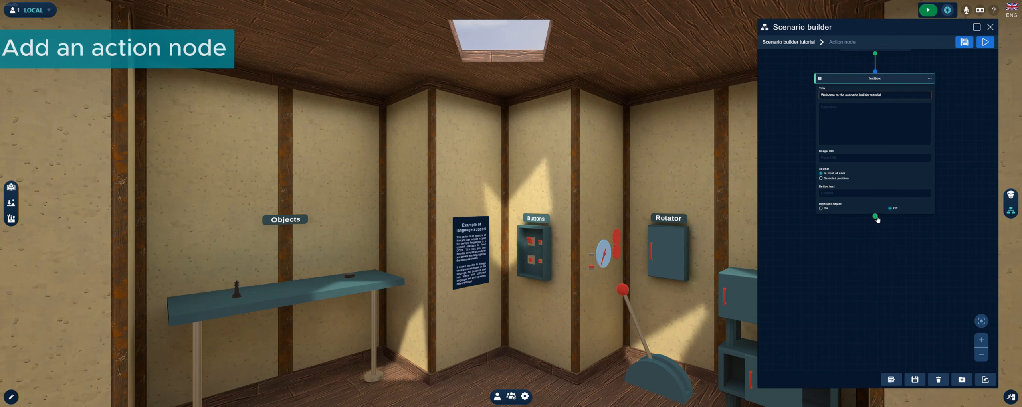
{"action": "left_click_drag", "start_coordinate": [875, 216], "coordinate": [859, 268]}
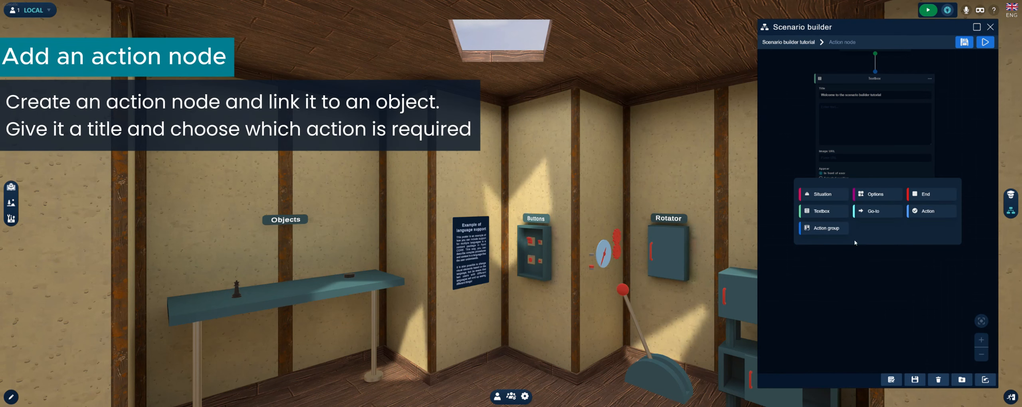
{"action": "left_click", "coordinate": [930, 212]}
{"action": "left_click", "coordinate": [885, 262]}
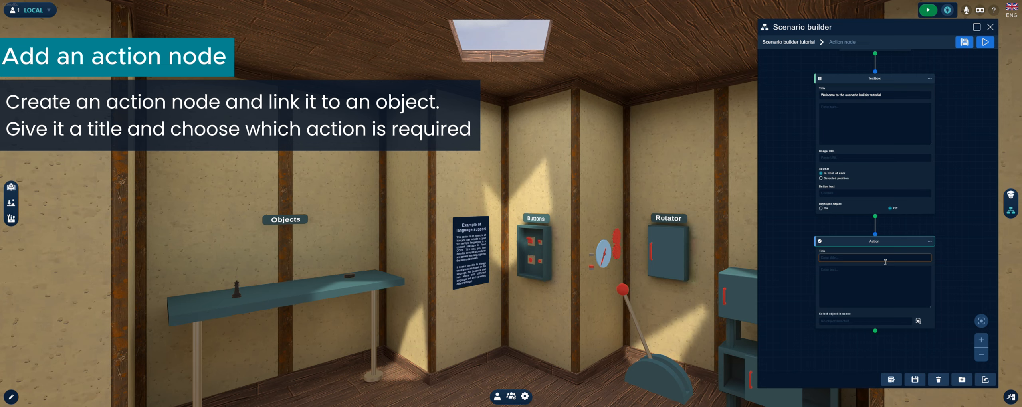
{"action": "type", "text": "First let's try grab"}
Step: Link the action node to the black queen on the table and set its action to Grab
{"action": "left_click", "coordinate": [918, 320]}
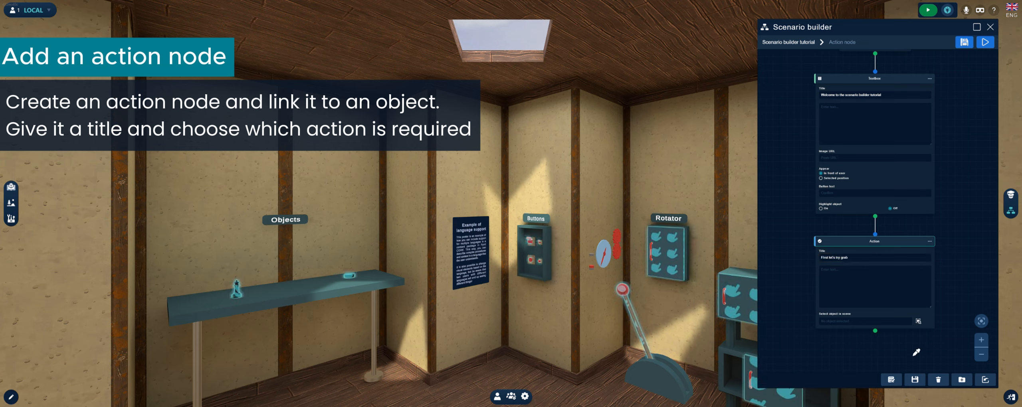
{"action": "left_click", "coordinate": [236, 290]}
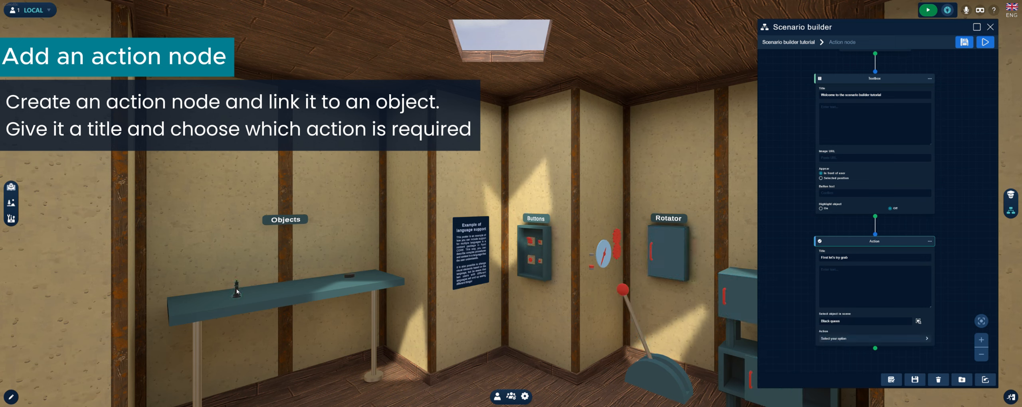
{"action": "left_click", "coordinate": [914, 340]}
{"action": "left_click", "coordinate": [898, 348]}
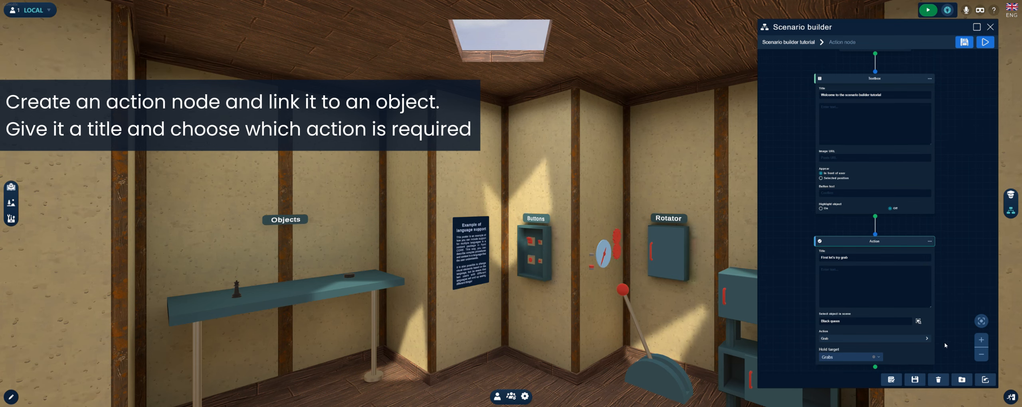
Step: Add an Action node after the grab node, titled "Now let's try touch"
{"action": "left_click_drag", "start_coordinate": [943, 342], "coordinate": [953, 166]}
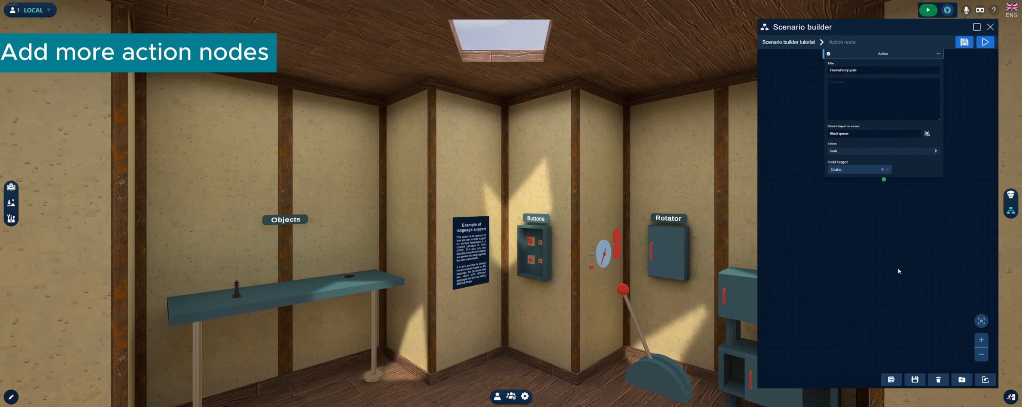
{"action": "left_click", "coordinate": [884, 179]}
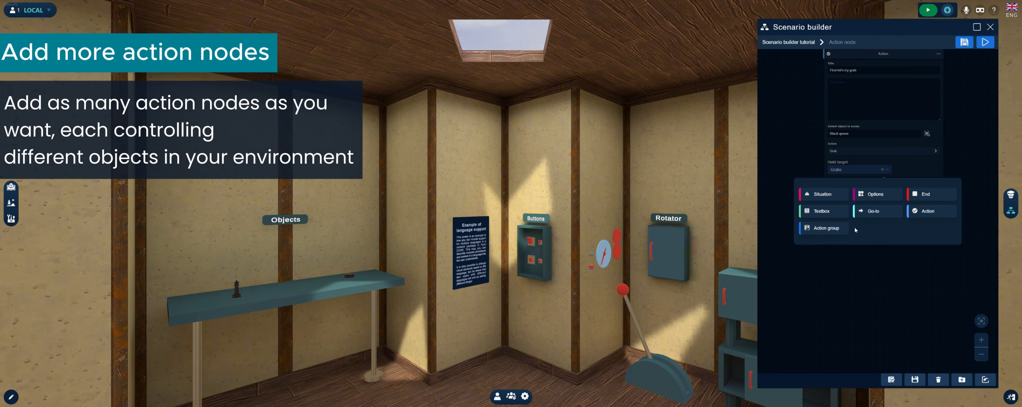
{"action": "left_click", "coordinate": [928, 212]}
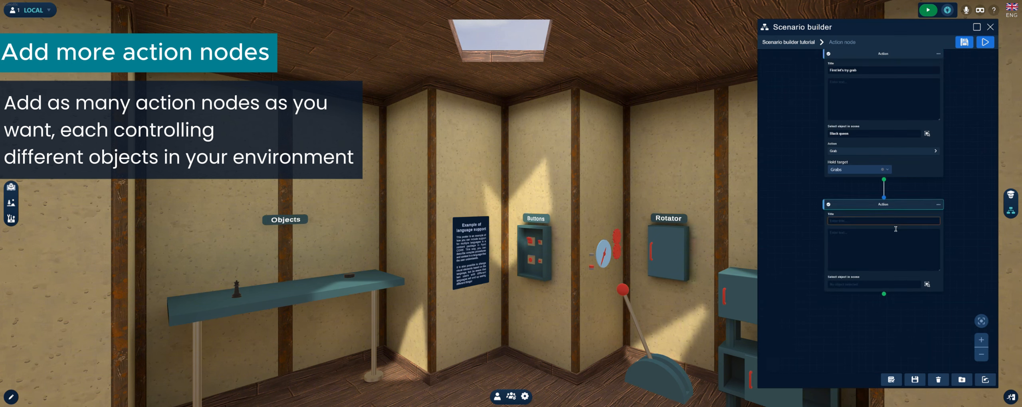
{"action": "type", "text": "Now let's try touch"}
Step: Link the touch node to the black checkers piece on the table and set its action to Touch
{"action": "left_click", "coordinate": [926, 284]}
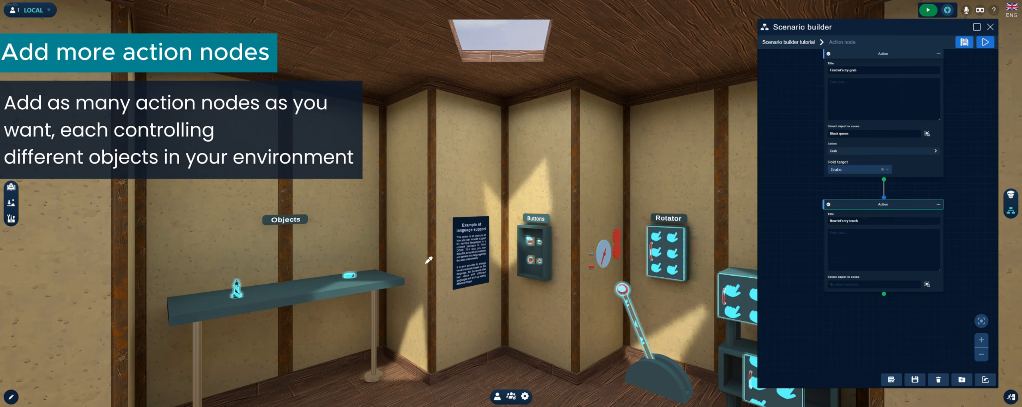
{"action": "left_click", "coordinate": [351, 283]}
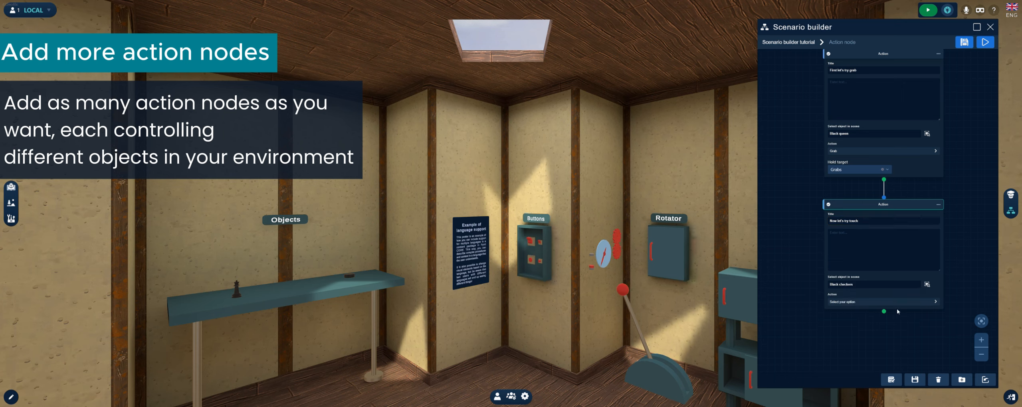
{"action": "left_click", "coordinate": [908, 306]}
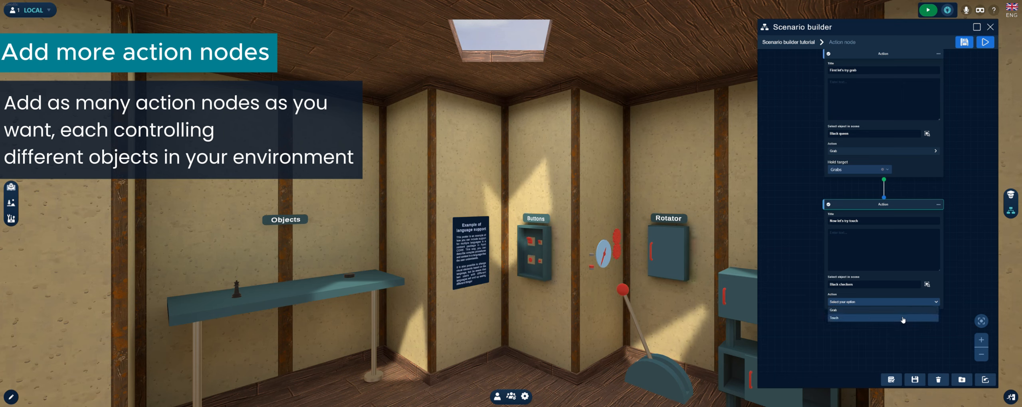
{"action": "left_click", "coordinate": [901, 319]}
Step: Add an Action node after the touch node, titled "Now let's turn the power off using poke"
{"action": "left_click_drag", "start_coordinate": [900, 320], "coordinate": [901, 337]}
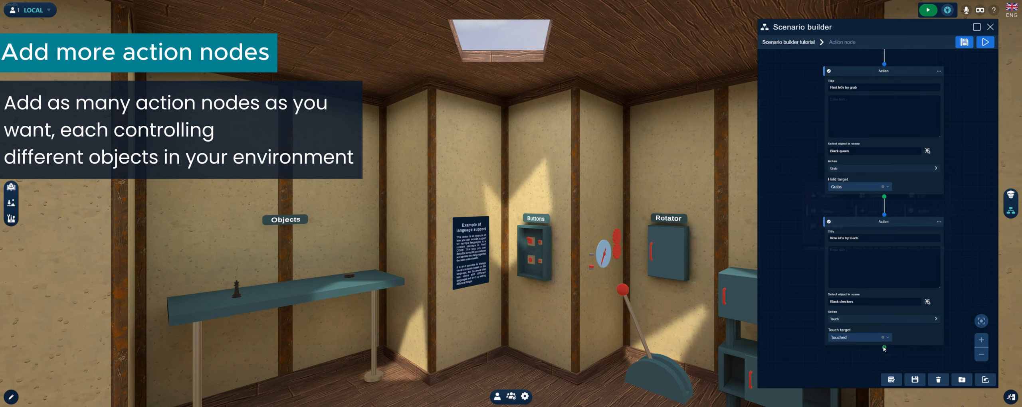
{"action": "left_click", "coordinate": [884, 348]}
{"action": "left_click", "coordinate": [924, 215]}
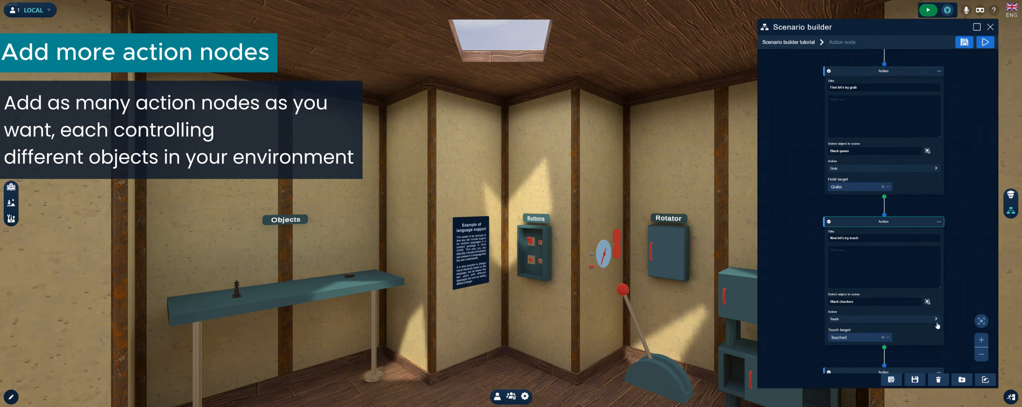
{"action": "left_click_drag", "start_coordinate": [934, 358], "coordinate": [932, 99]}
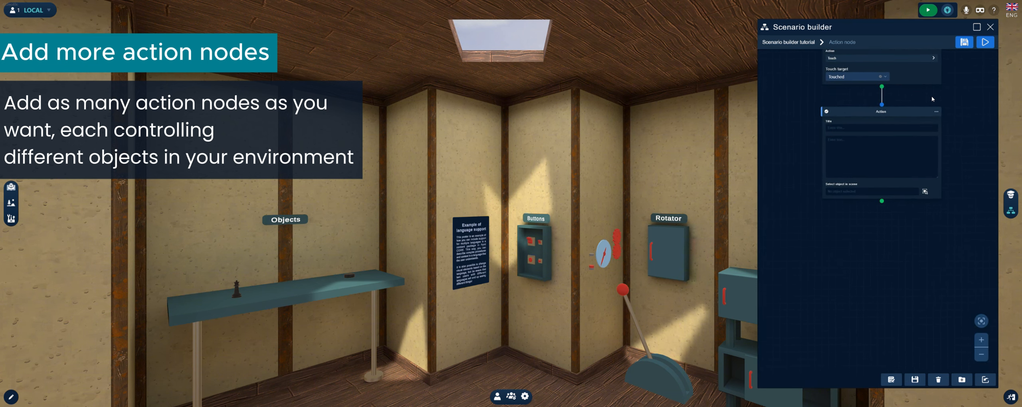
{"action": "left_click", "coordinate": [905, 128]}
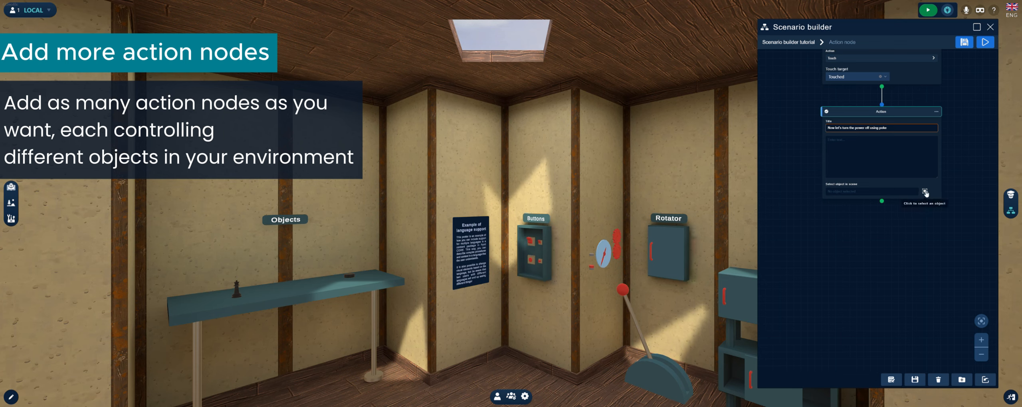
Step: Link the poke node to the lower-left wall button, with Poke as the action and Off as the state target
{"action": "left_click", "coordinate": [924, 191]}
{"action": "left_click", "coordinate": [531, 261]}
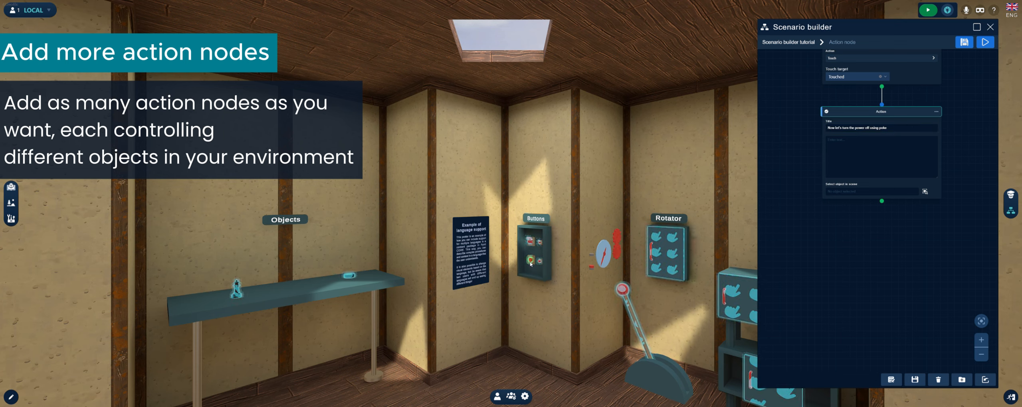
{"action": "left_click", "coordinate": [912, 208]}
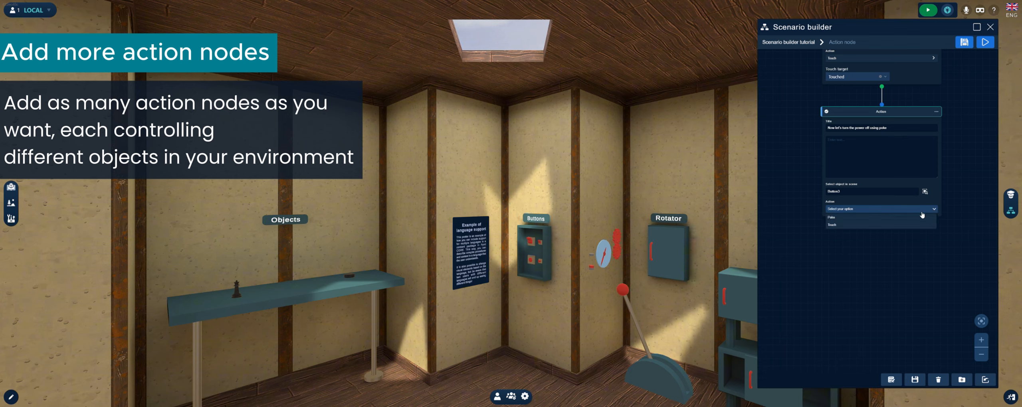
{"action": "left_click", "coordinate": [914, 218]}
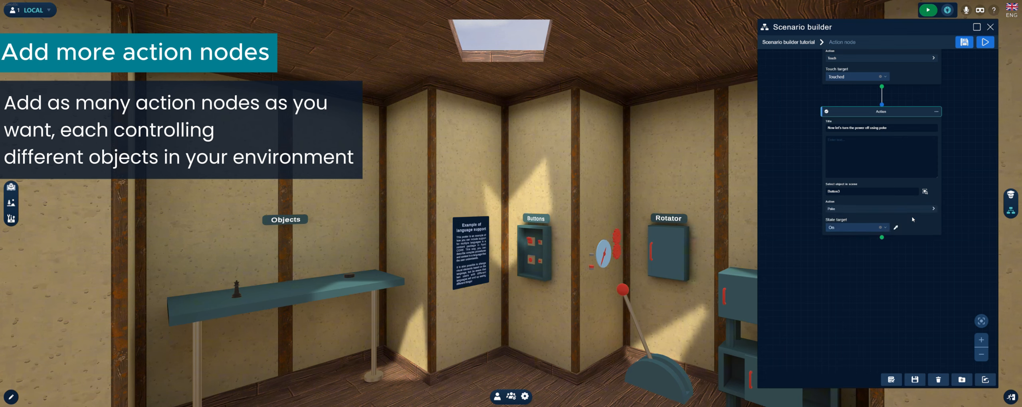
{"action": "left_click", "coordinate": [889, 230]}
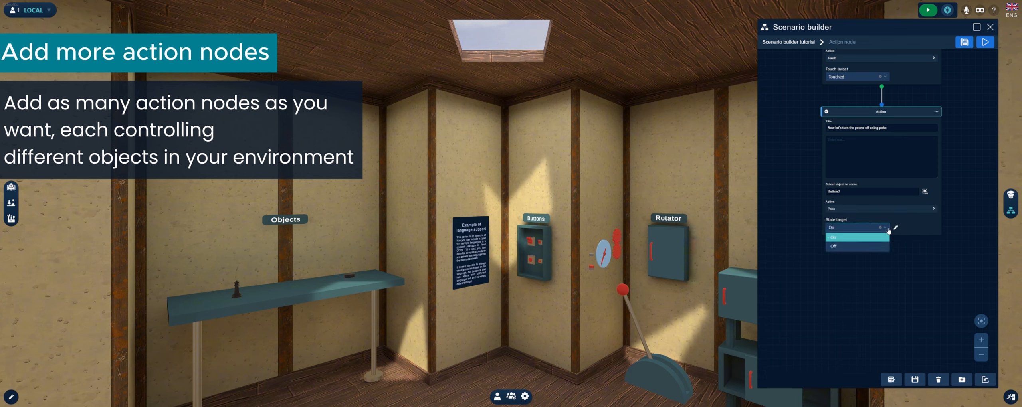
{"action": "left_click", "coordinate": [840, 246]}
Step: Add an Action node after the poke node, titled "Rotate the lever"
{"action": "left_click", "coordinate": [884, 215]}
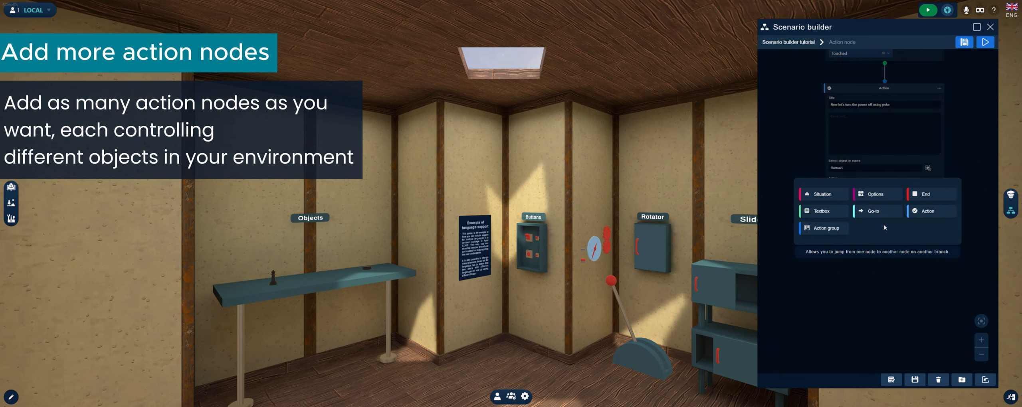
{"action": "left_click", "coordinate": [930, 223]}
{"action": "left_click", "coordinate": [895, 258]}
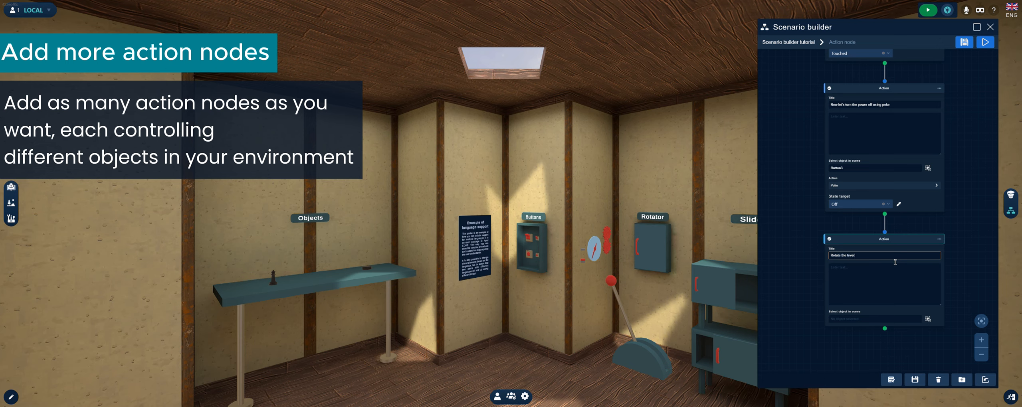
Step: Link the lever node to the red-knobbed lever, set its action to Rotate and its angle target to 25
{"action": "left_click", "coordinate": [928, 319]}
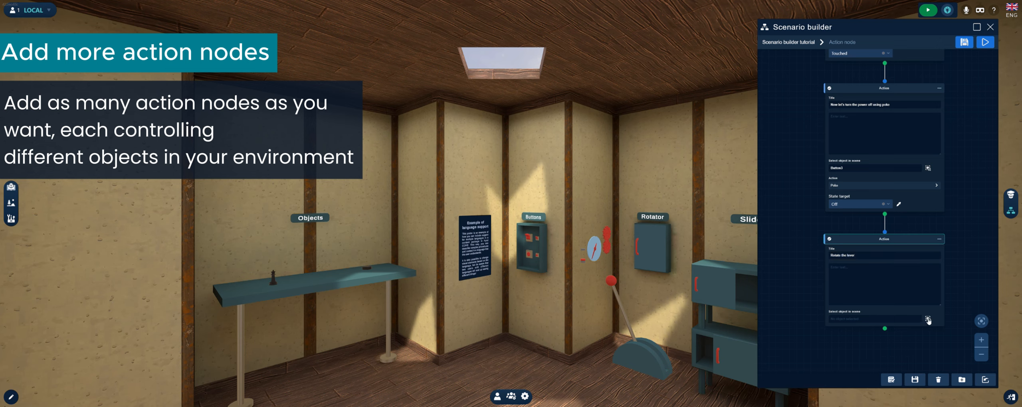
{"action": "left_click", "coordinate": [610, 282]}
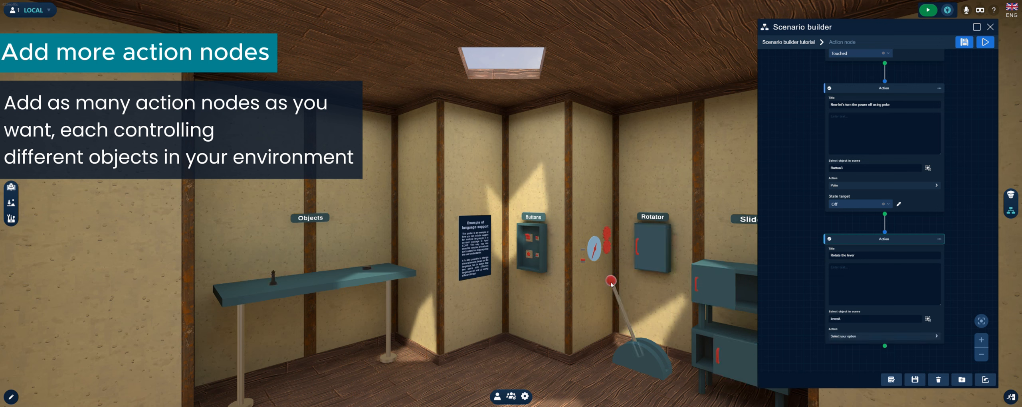
{"action": "left_click", "coordinate": [859, 337]}
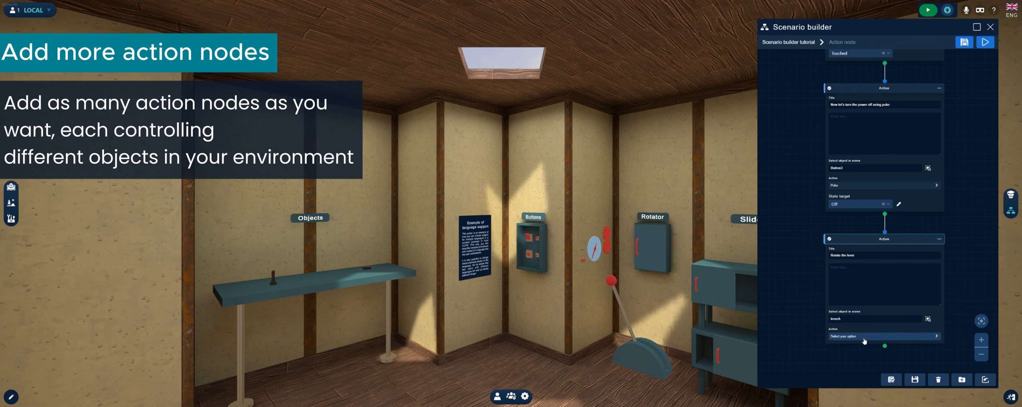
{"action": "left_click", "coordinate": [858, 347]}
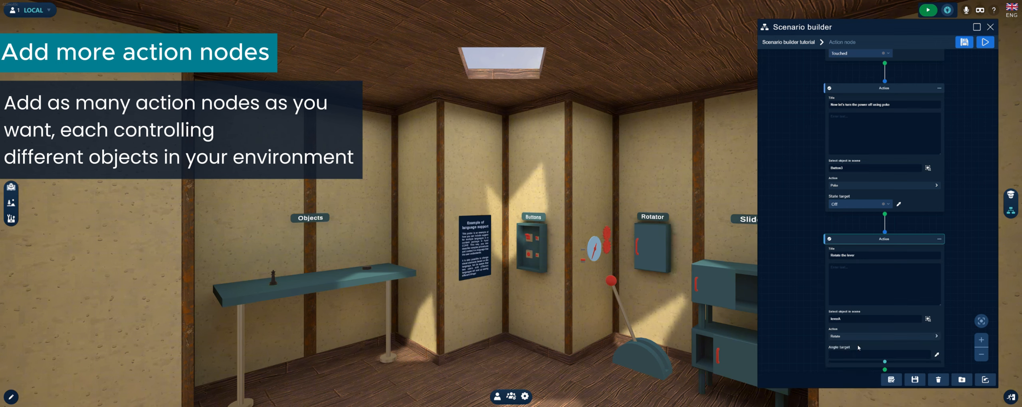
{"action": "left_click_drag", "start_coordinate": [953, 340], "coordinate": [953, 292]}
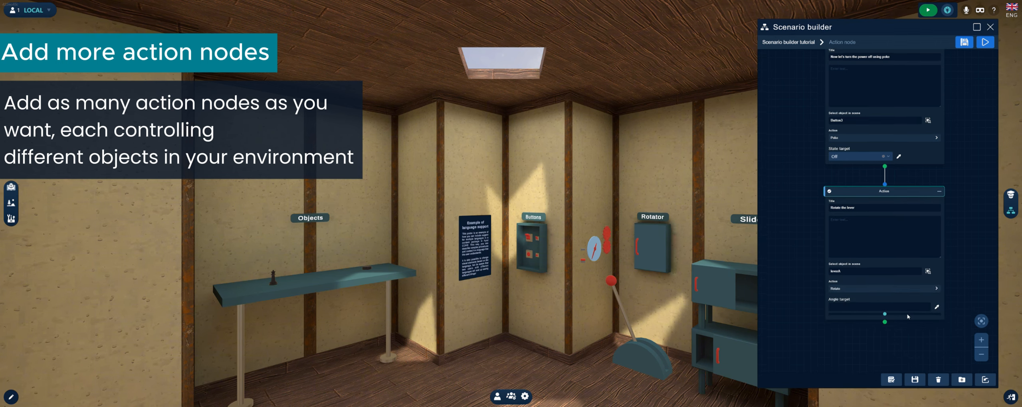
{"action": "scroll", "coordinate": [895, 298], "scroll_direction": "down", "scroll_amount": 2}
{"action": "scroll", "coordinate": [894, 298], "scroll_direction": "up", "scroll_amount": 2}
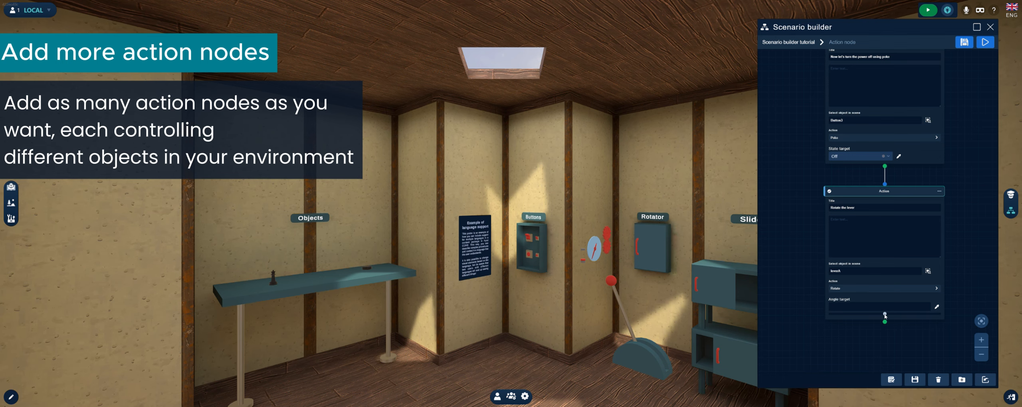
{"action": "left_click_drag", "start_coordinate": [885, 315], "coordinate": [940, 316]}
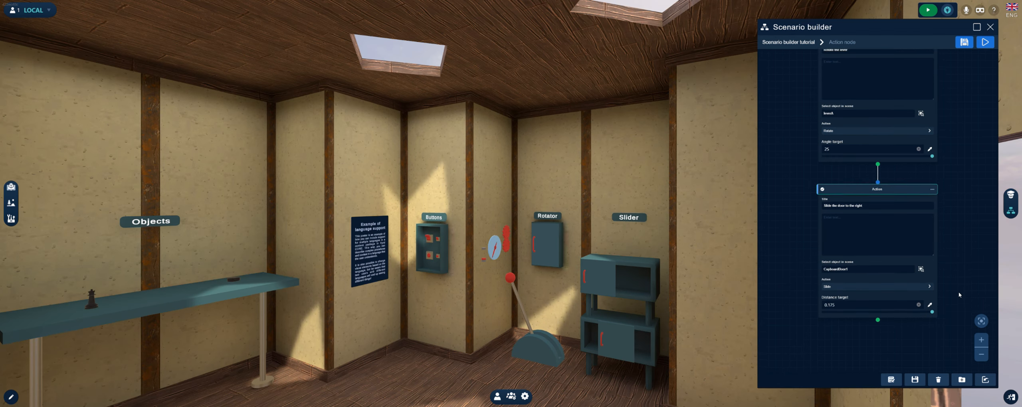
Step: Add a Textbox node after the door-sliding node, titled "That's all folks" with the text "Thank you :)"
{"action": "left_click_drag", "start_coordinate": [958, 292], "coordinate": [959, 127]}
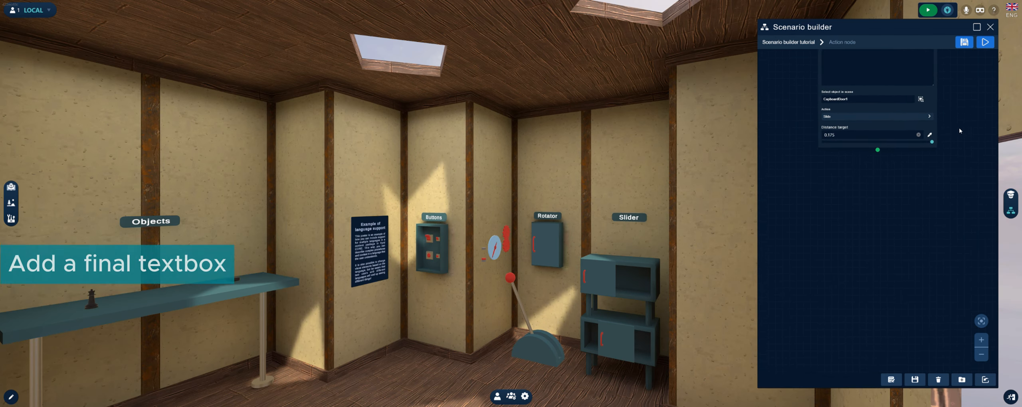
{"action": "left_click", "coordinate": [879, 142]}
{"action": "left_click", "coordinate": [823, 212]}
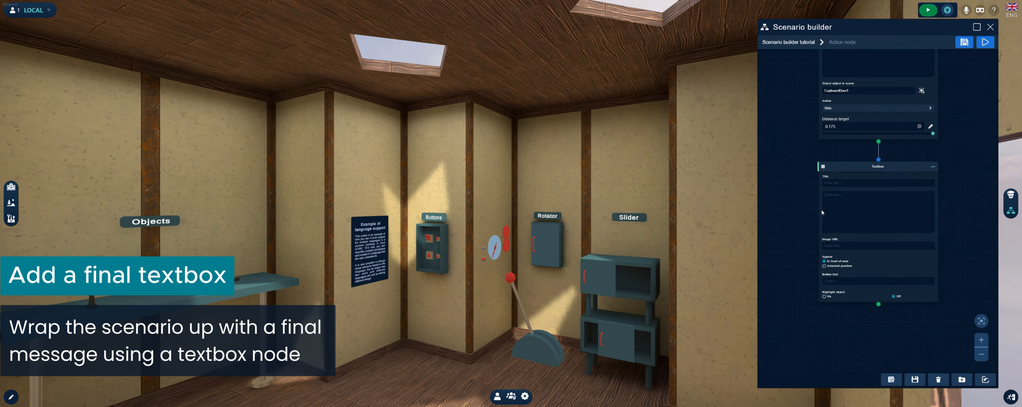
{"action": "left_click", "coordinate": [859, 188]}
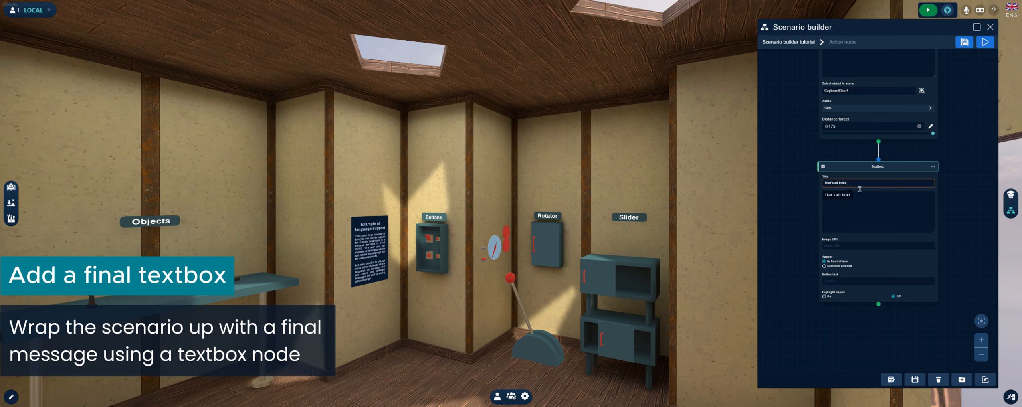
{"action": "left_click", "coordinate": [863, 205]}
{"action": "type", "text": "Thank you :"}
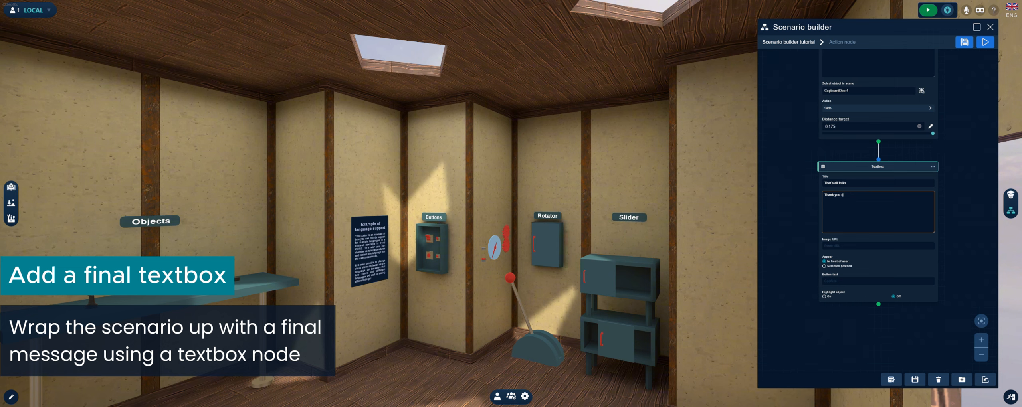
Step: Add an End node after the final textbox and set its transition to "Thanks for watching"
{"action": "left_click", "coordinate": [879, 305]}
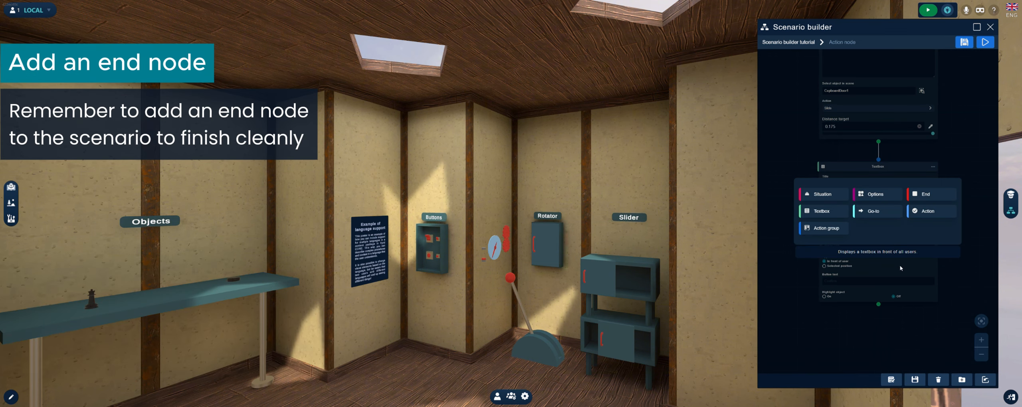
{"action": "left_click", "coordinate": [930, 194]}
{"action": "left_click", "coordinate": [905, 347]}
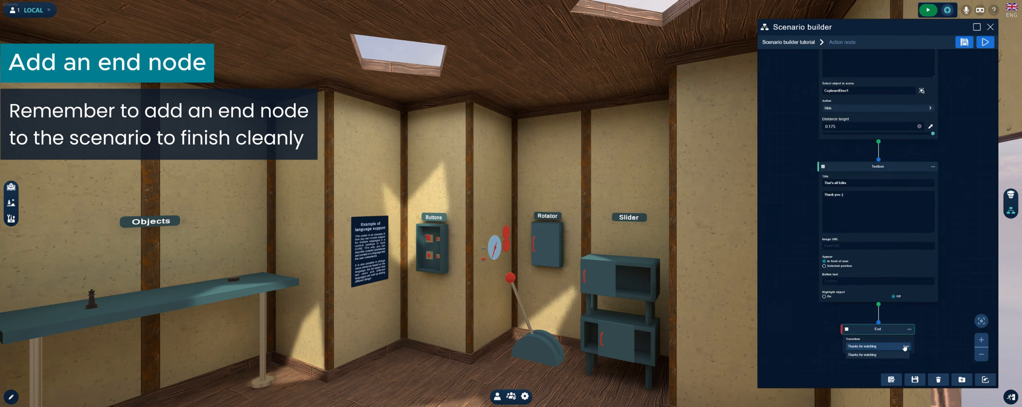
{"action": "left_click", "coordinate": [900, 357]}
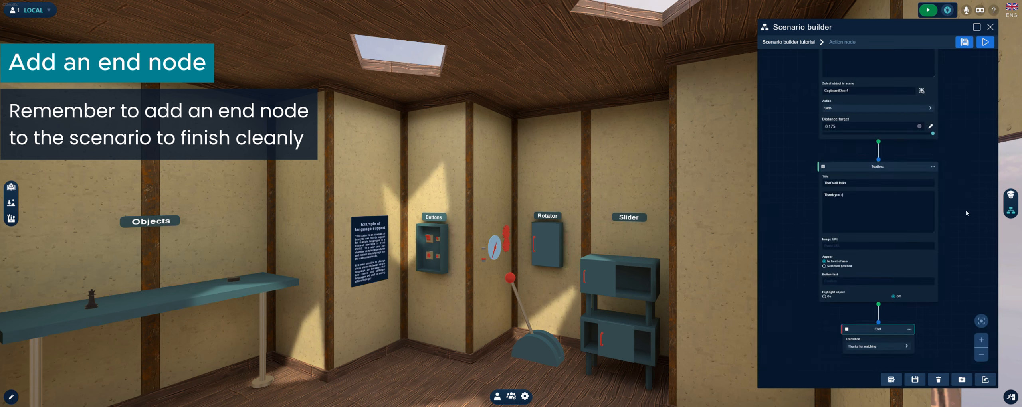
Step: Start the Action node scenario in the Scenario player and continue past its welcome textbox
{"action": "left_click", "coordinate": [984, 43]}
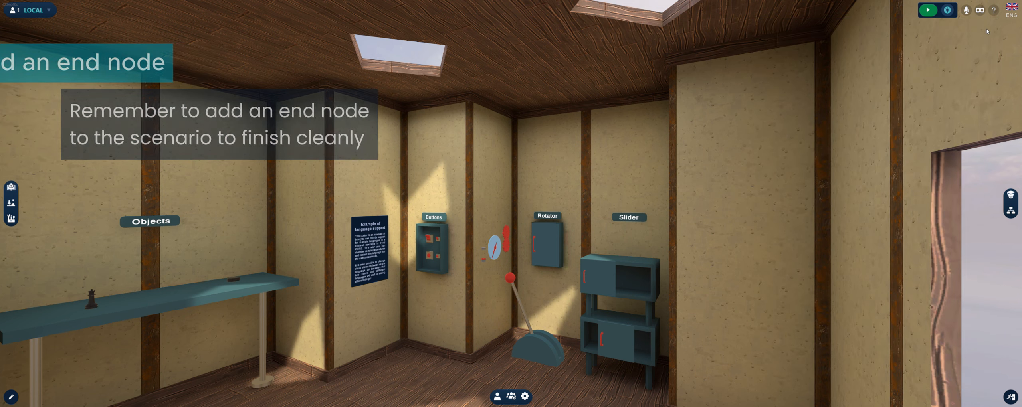
{"action": "left_click", "coordinate": [1010, 195]}
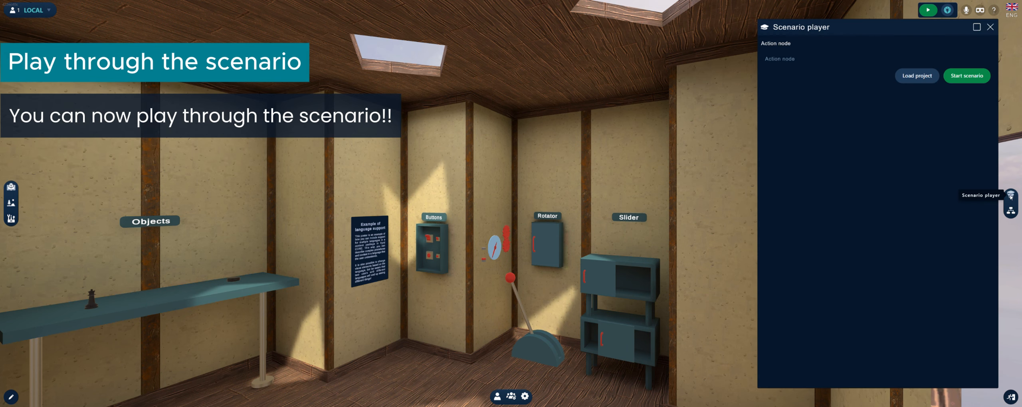
{"action": "left_click", "coordinate": [960, 83]}
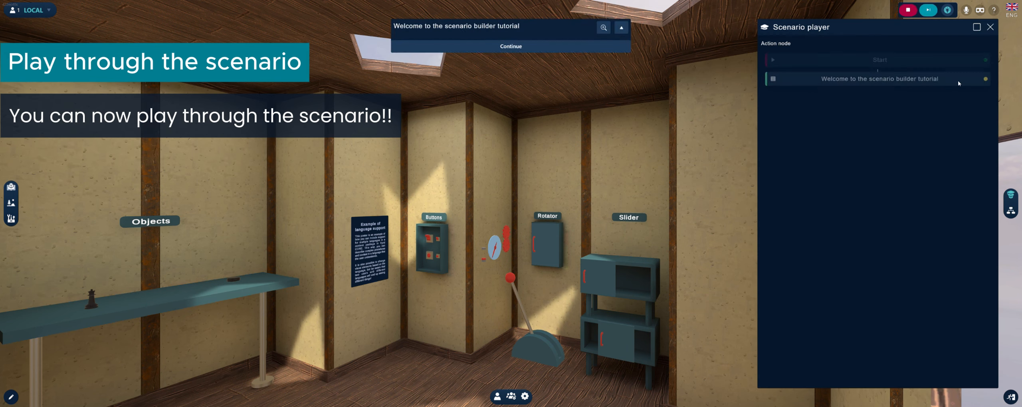
{"action": "left_click", "coordinate": [512, 47]}
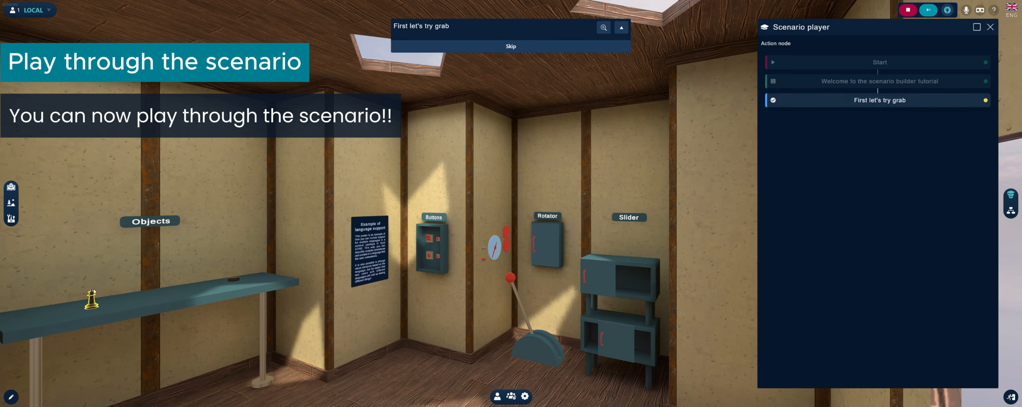
Step: Perform the scenario's grab, touch and poke tasks on the black queen, black checkers piece and lower-left wall button
{"action": "left_click_drag", "start_coordinate": [93, 292], "coordinate": [91, 276]}
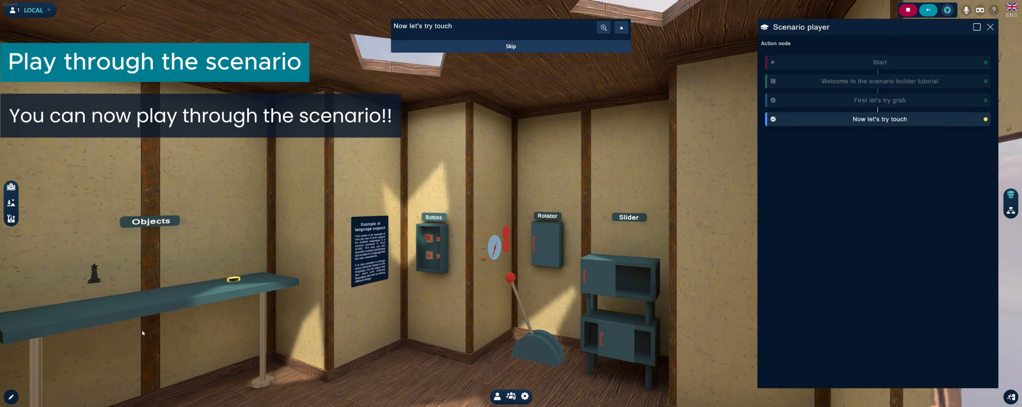
{"action": "left_click", "coordinate": [226, 284]}
{"action": "left_click", "coordinate": [428, 258]}
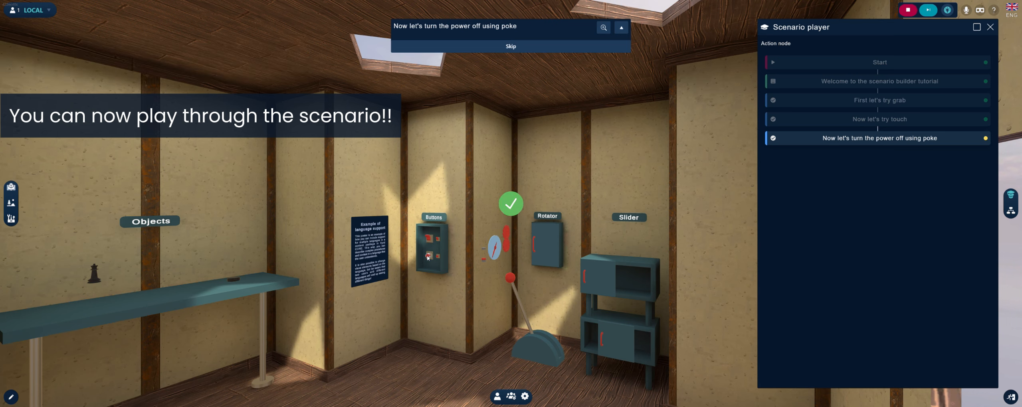
Step: Complete the lever and sliding-door tasks, then finish the scenario through its closing messages
{"action": "left_click_drag", "start_coordinate": [506, 287], "coordinate": [646, 279]}
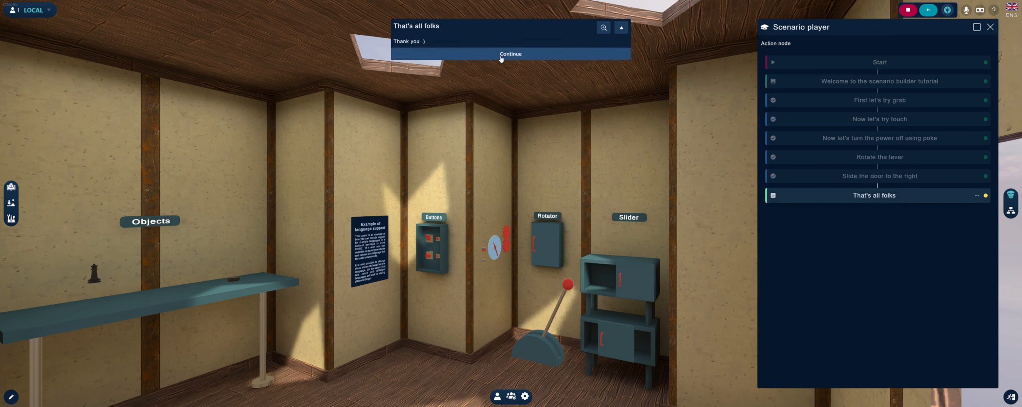
{"action": "left_click", "coordinate": [500, 55]}
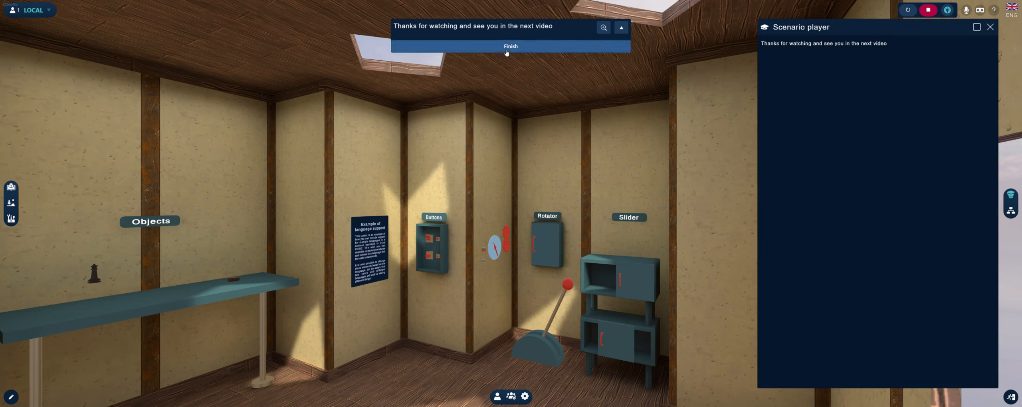
{"action": "left_click", "coordinate": [504, 51]}
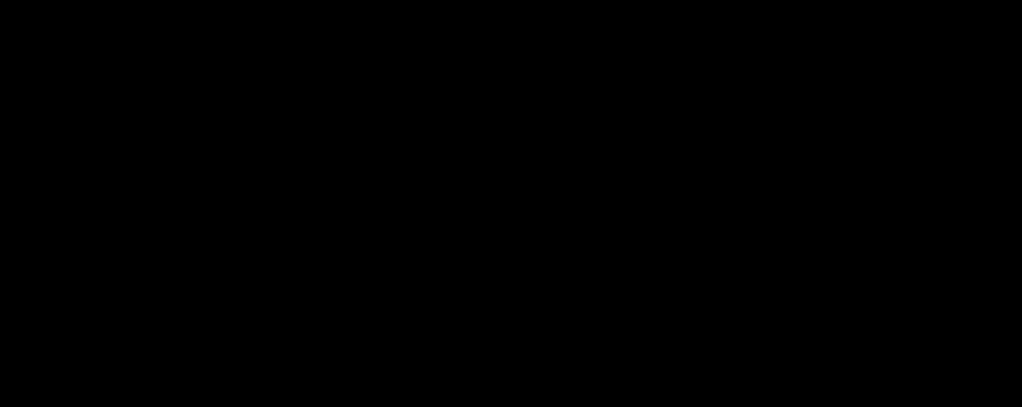